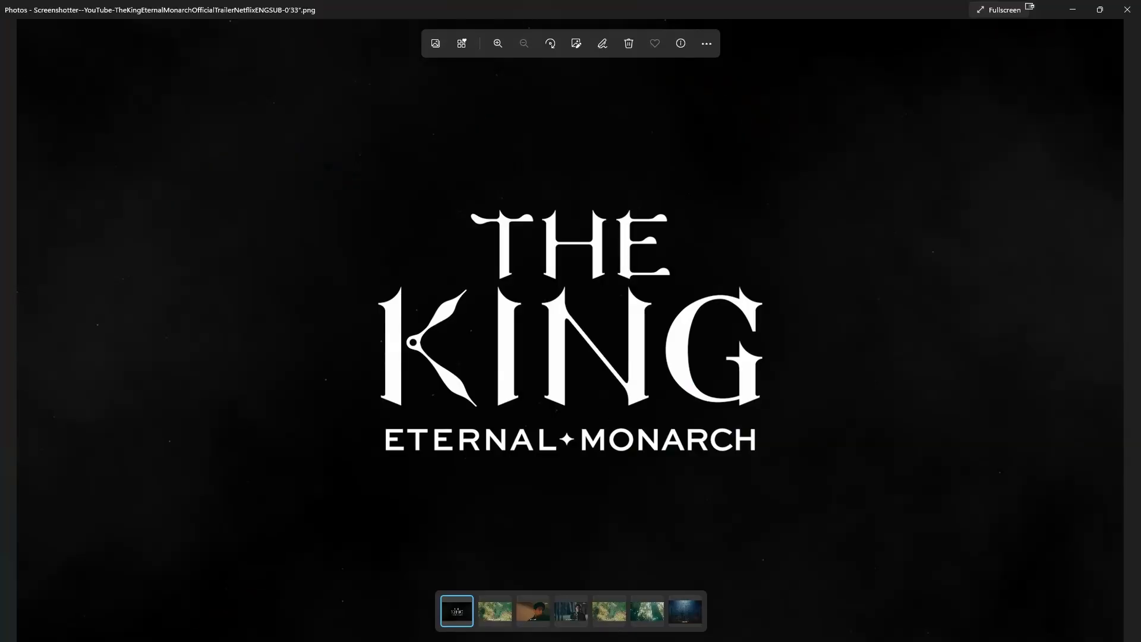
- Step through the saved Screenshotter PNGs until the Episode 1 bamboo-forest frame is shown
key(Right)
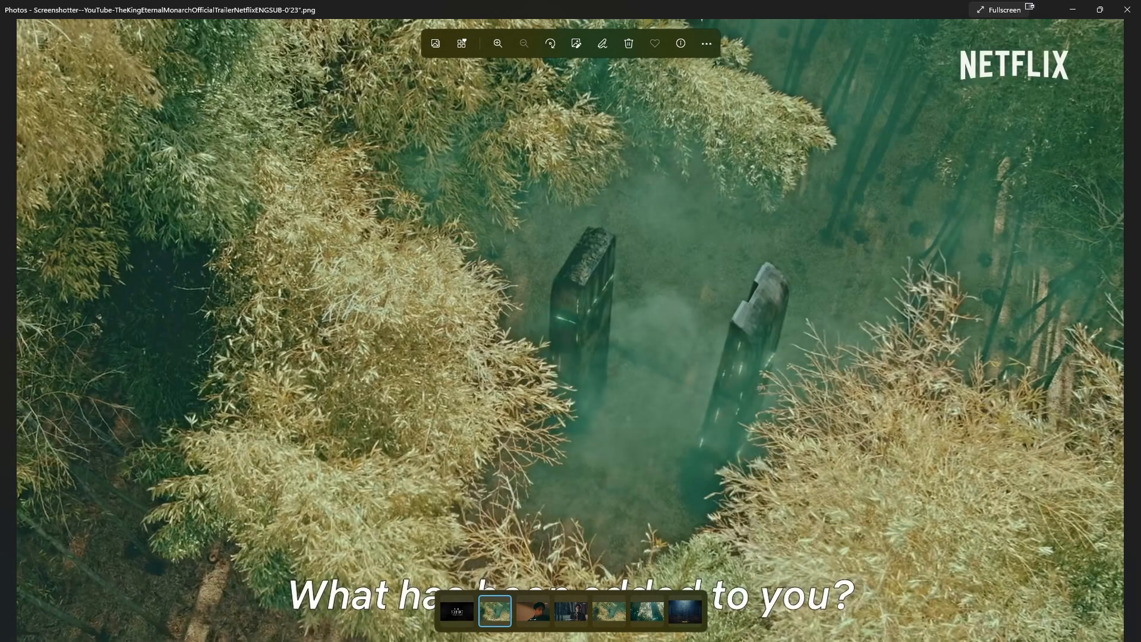
key(Right)
key(Left)
key(Right)
key(Right)
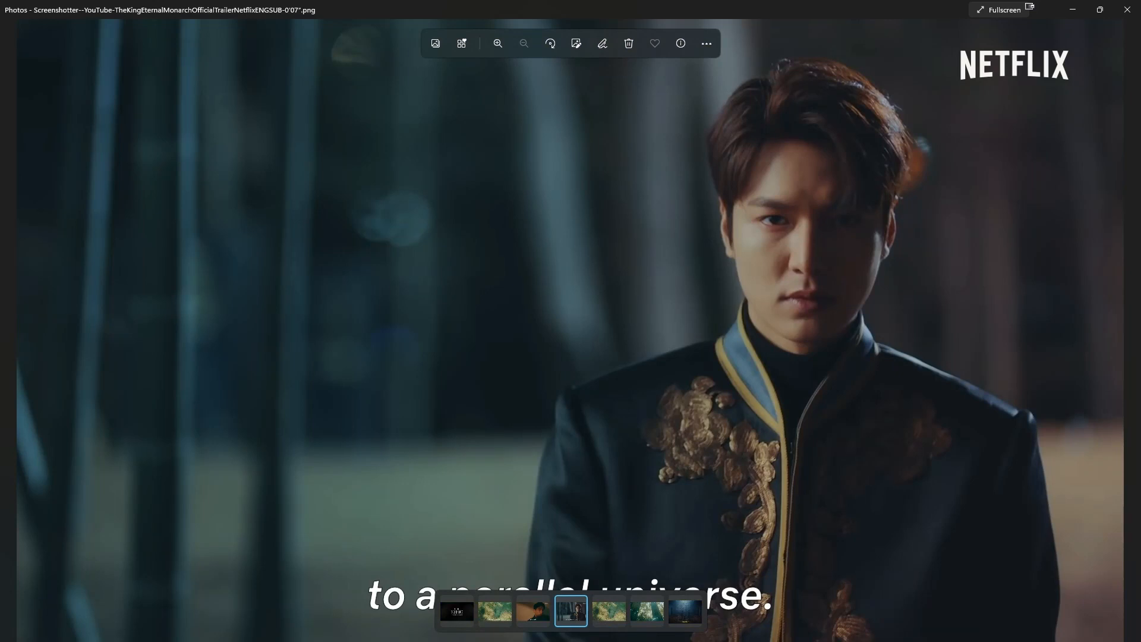
key(Right)
key(Right)
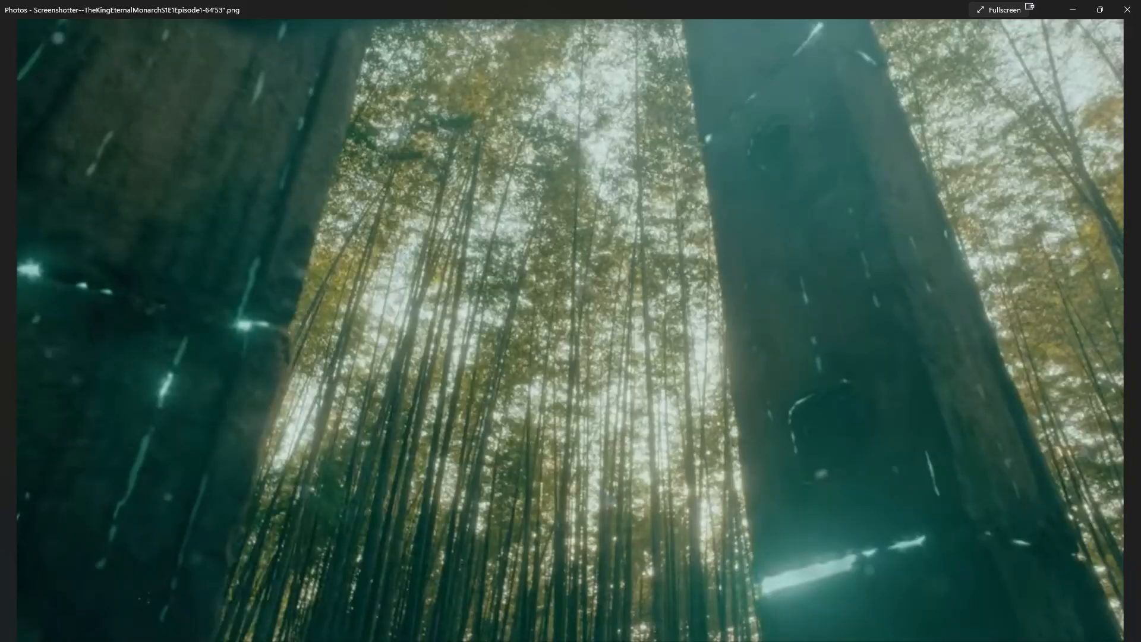
- Capture two Netflix episode frames as PNGs, then expand the YouTube trailer to full screen
key(alt+Tab)
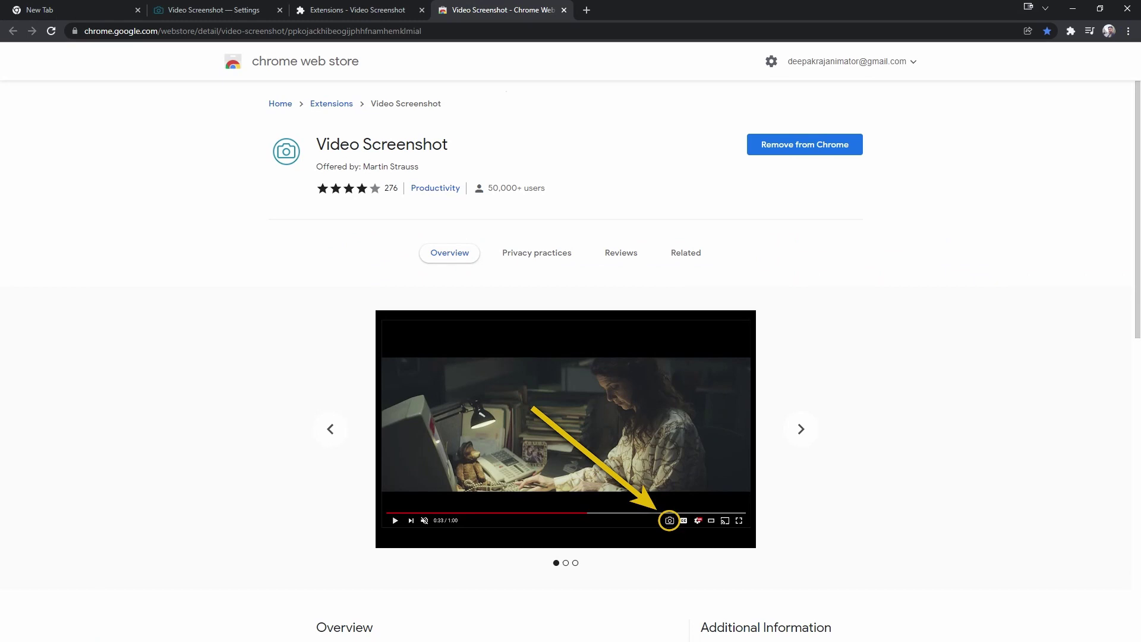
scroll(570, 356, down, 2)
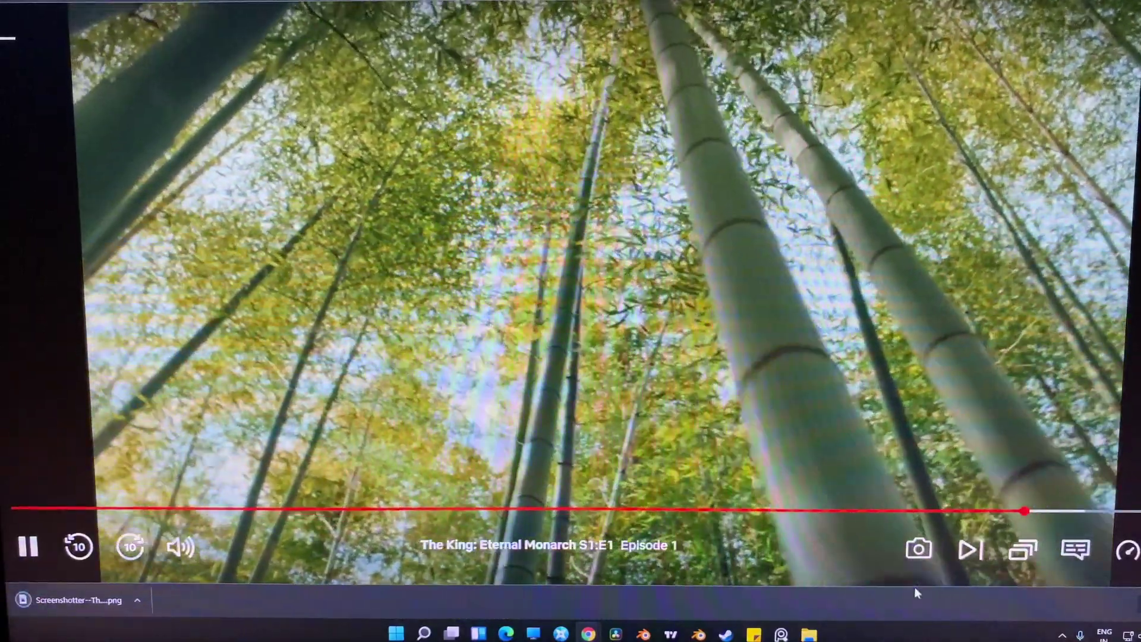
click(919, 551)
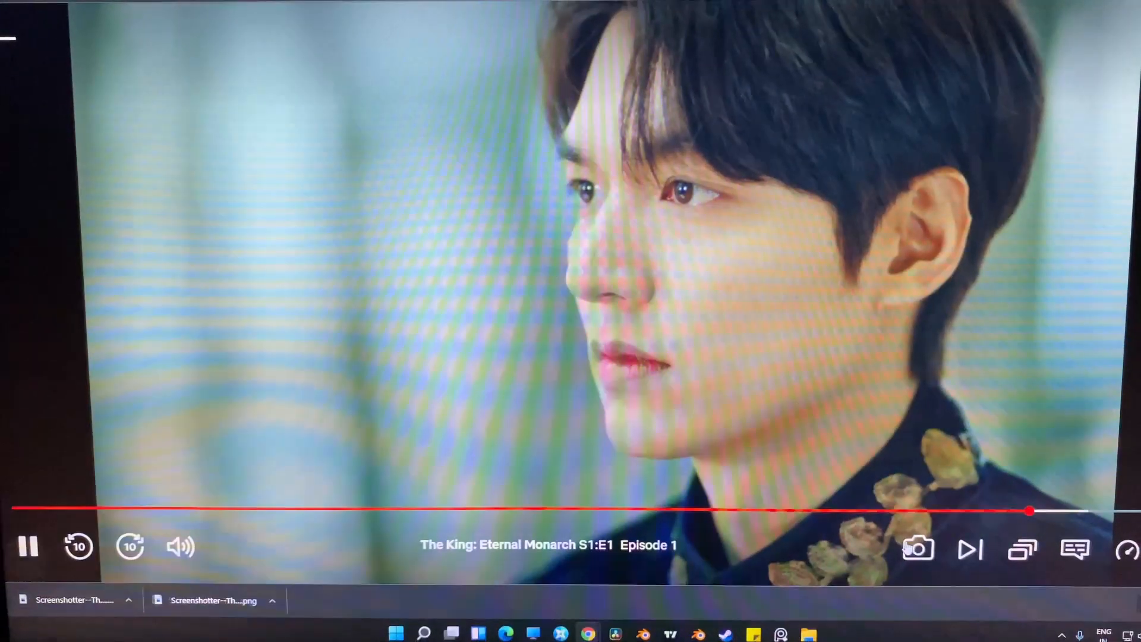
click(918, 550)
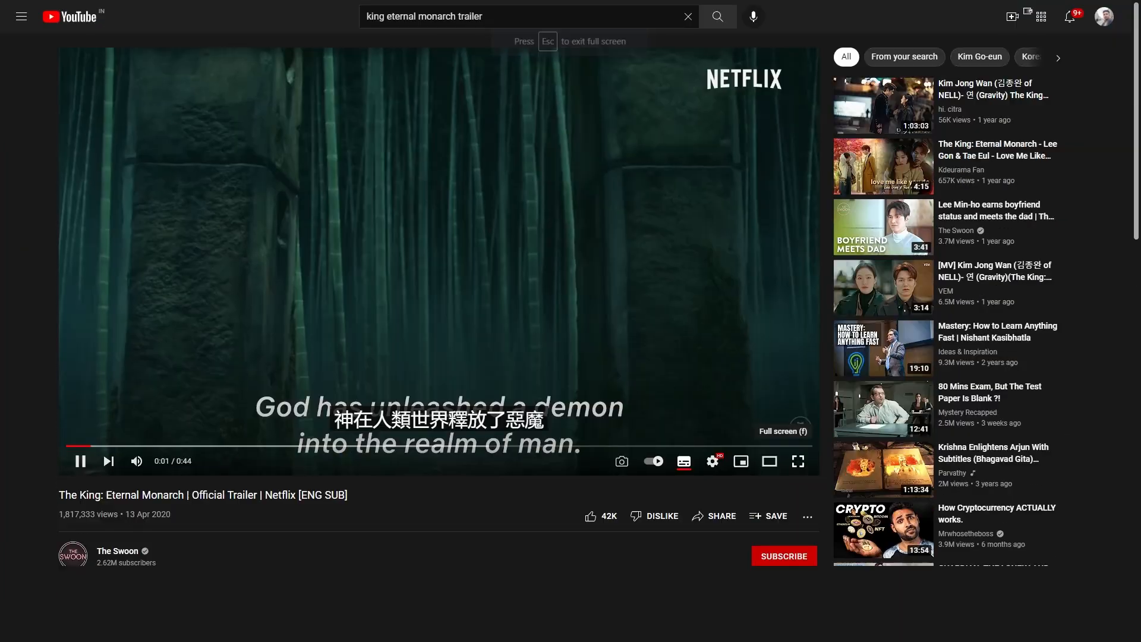
click(799, 504)
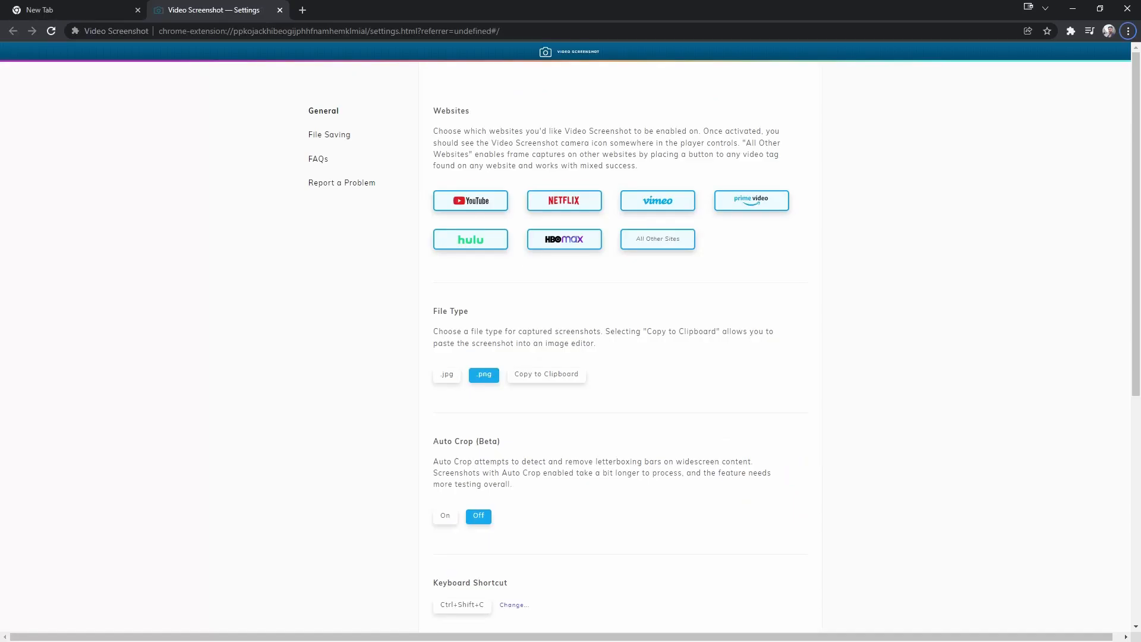
scroll(571, 357, down, 2)
scroll(570, 357, down, 1)
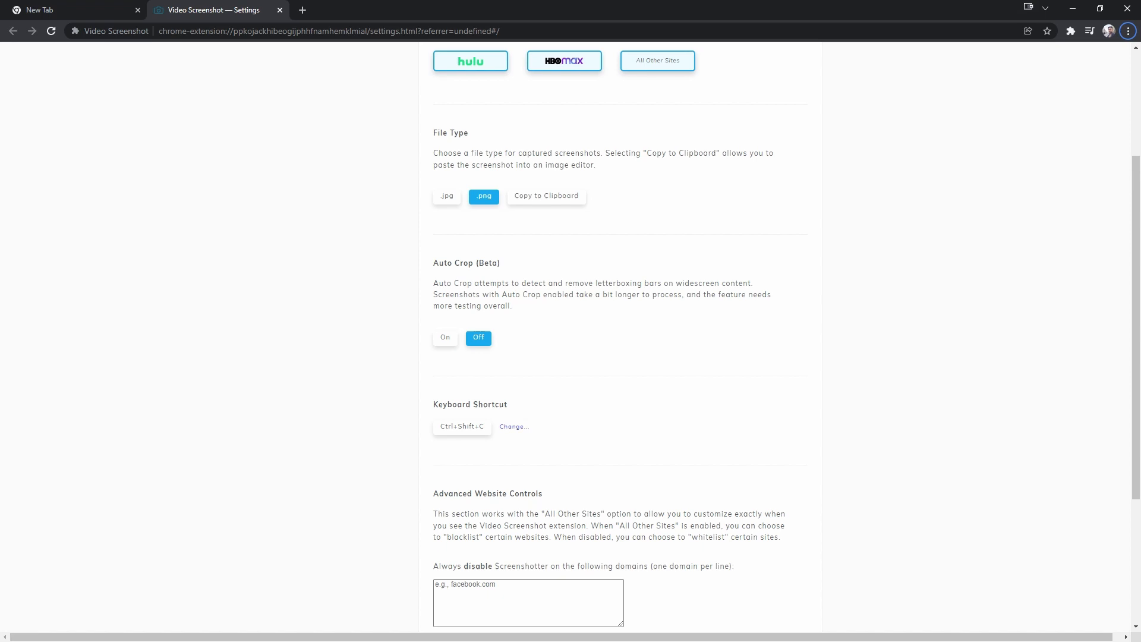